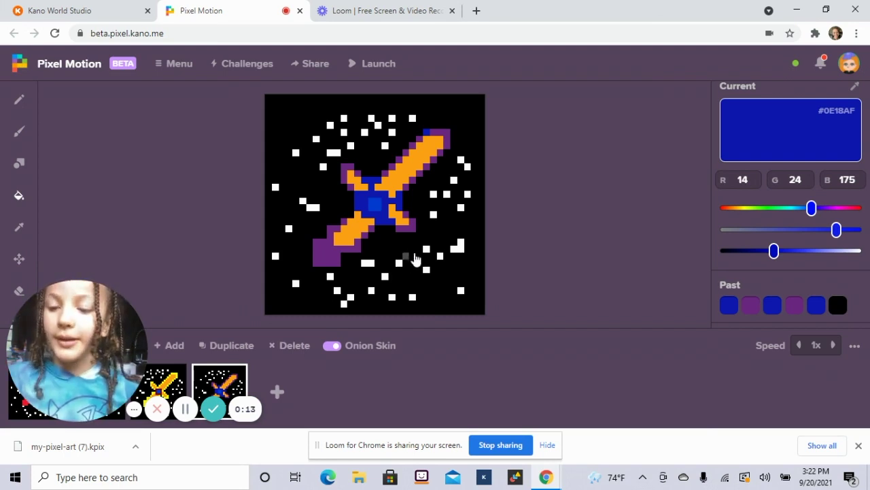
- Make purple #6C2782 from the Past colours row the current drawing colour
{"action": "left_click", "coordinate": [751, 306]}
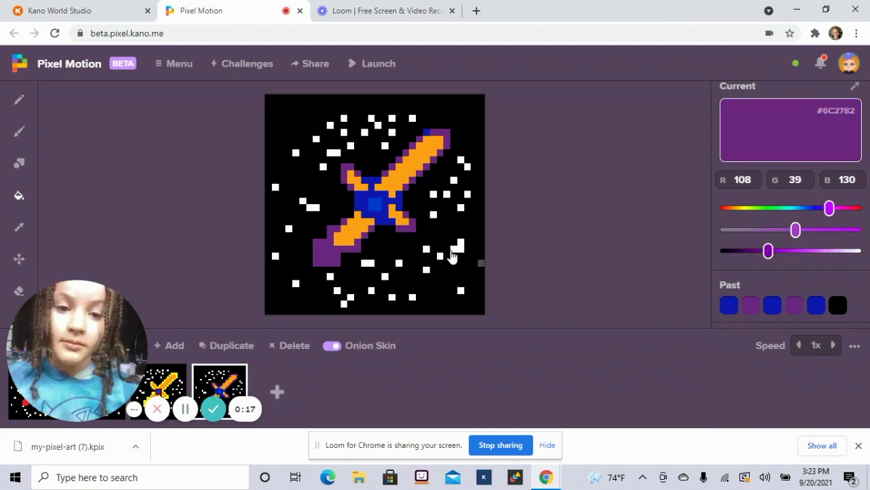
- Fill the sword's centre purple, then refill the centre and tip with blue #0E1BAF
{"action": "left_click", "coordinate": [19, 195]}
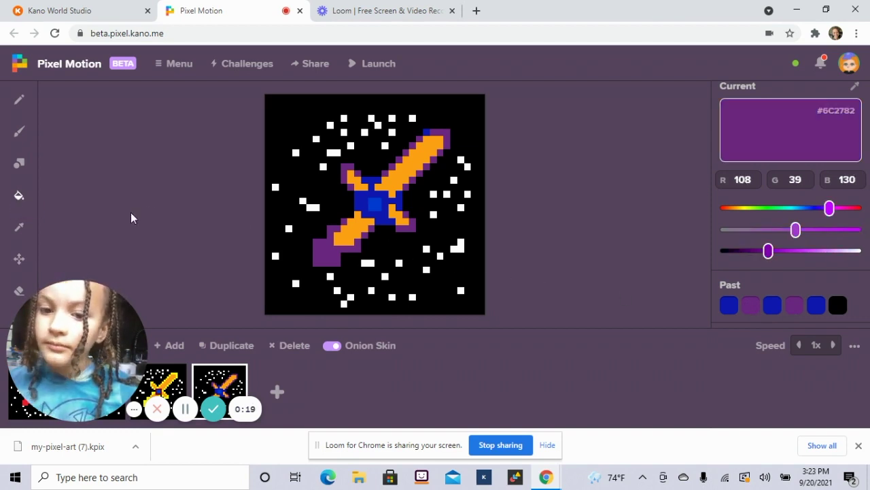
{"action": "left_click", "coordinate": [388, 211]}
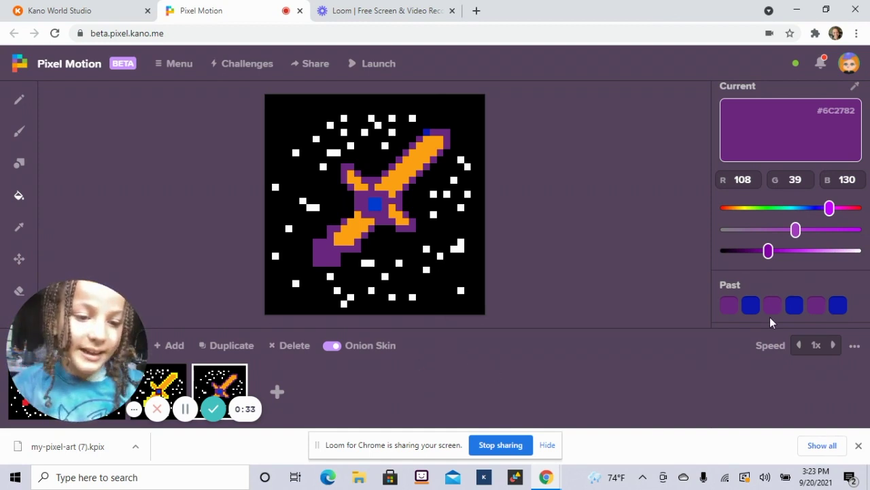
{"action": "left_click", "coordinate": [795, 305]}
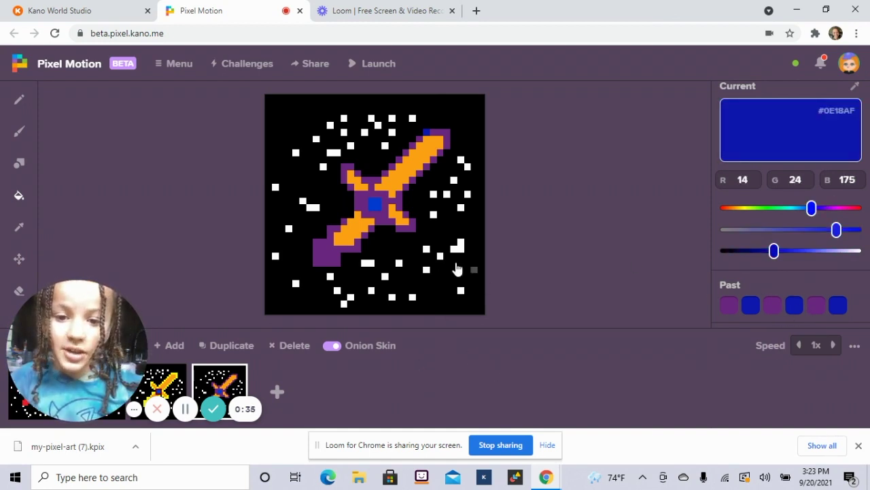
{"action": "left_click", "coordinate": [384, 208]}
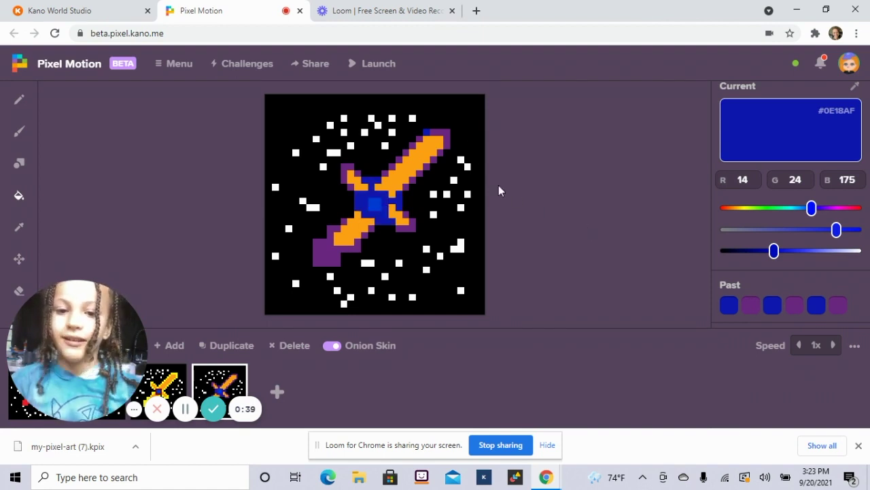
{"action": "left_click", "coordinate": [438, 138]}
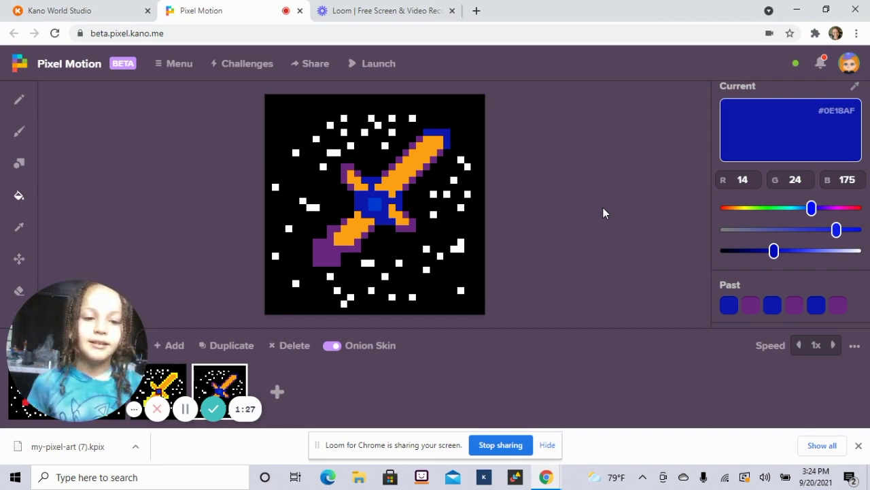
- Fill the sword's centre and tip purple, then refill the centre with blue #0E1BAF
{"action": "left_click", "coordinate": [752, 306]}
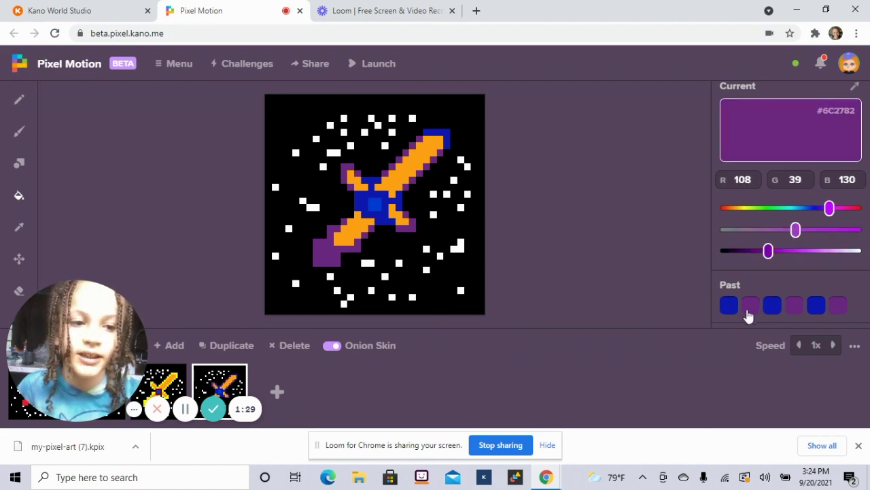
{"action": "left_click", "coordinate": [391, 204]}
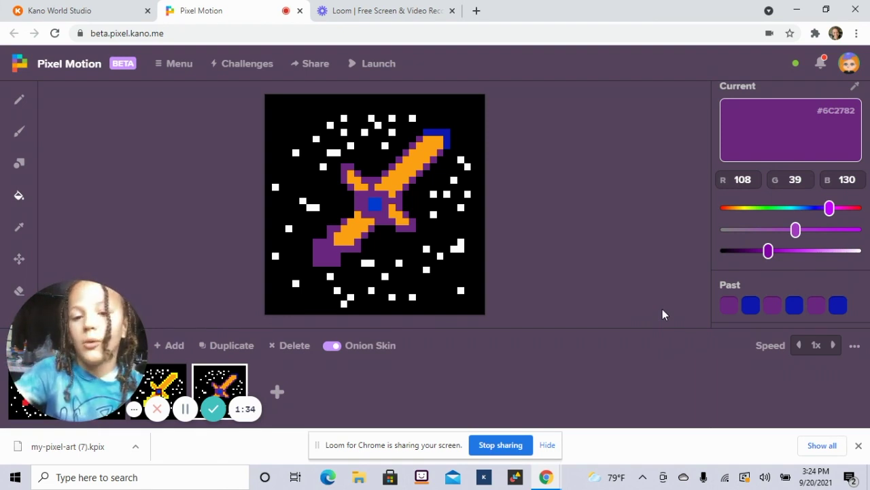
{"action": "left_click", "coordinate": [444, 144]}
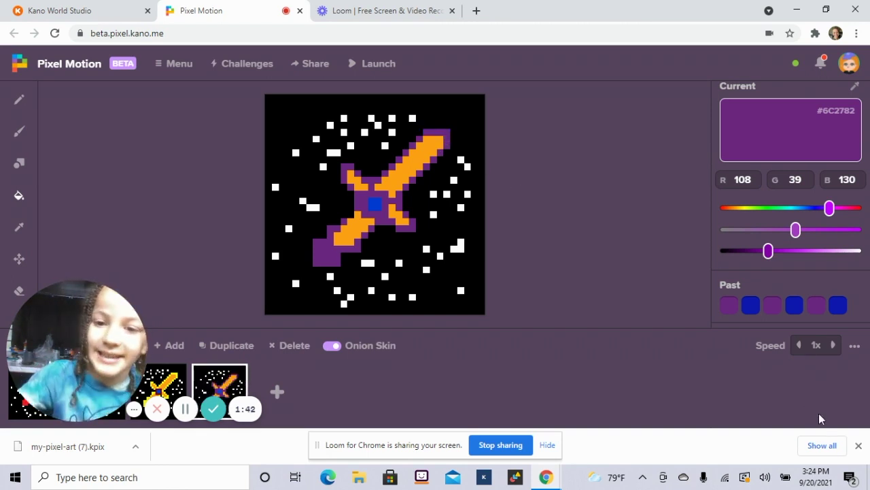
{"action": "left_click", "coordinate": [794, 306]}
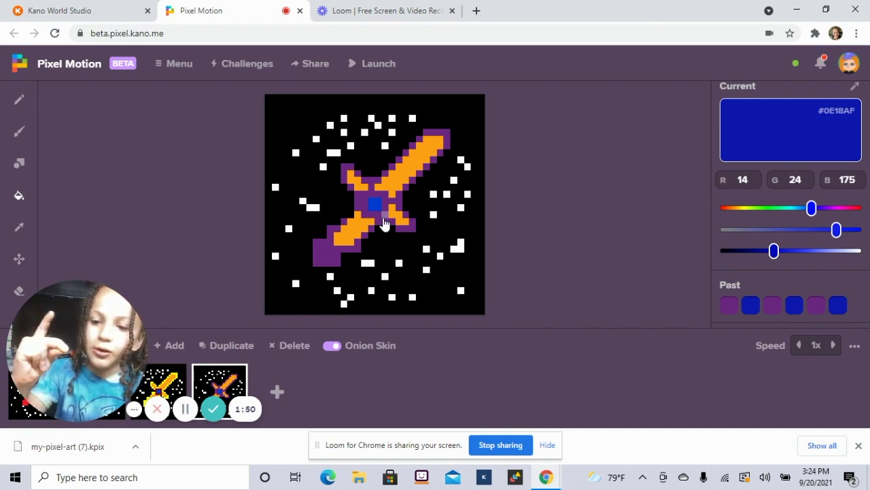
{"action": "left_click", "coordinate": [384, 223]}
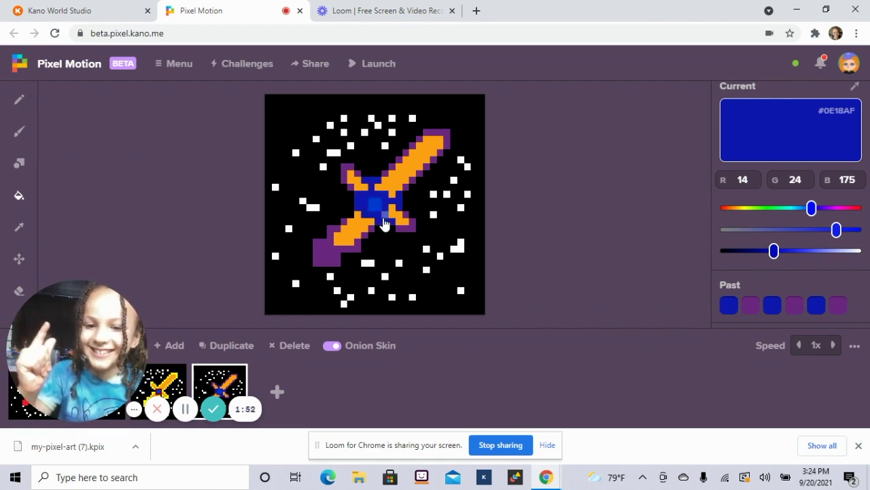